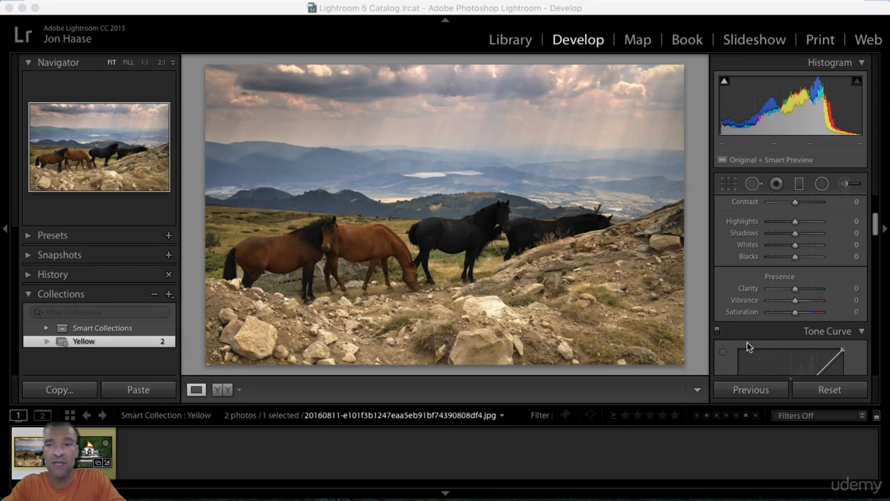
scroll(795, 292, up, 5)
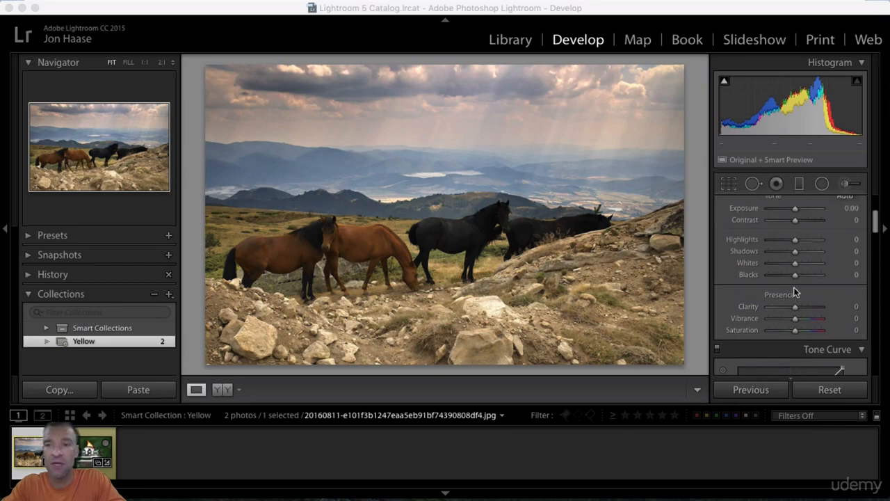
scroll(795, 293, up, 1)
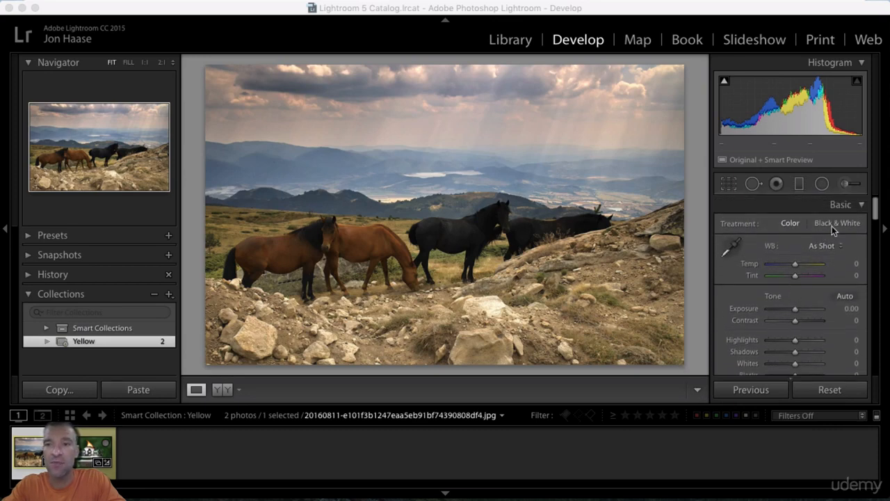
click(841, 205)
click(840, 204)
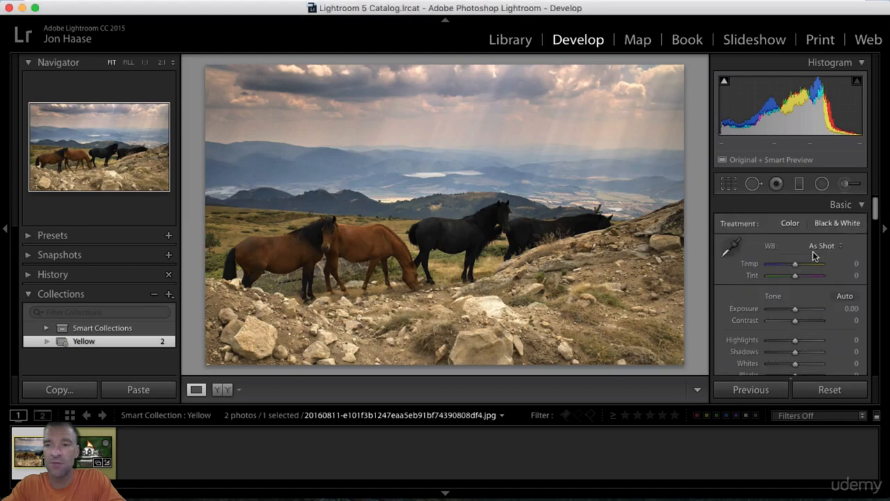
scroll(813, 252, down, 8)
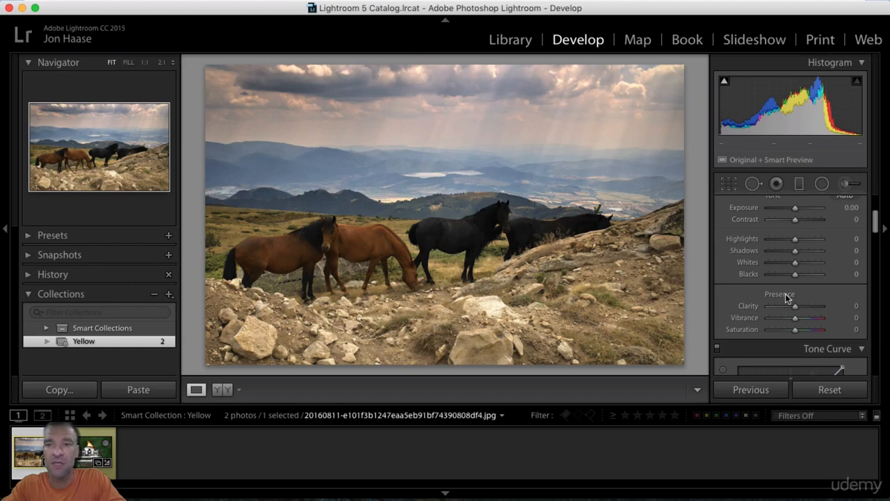
Try the Clarity extremes of −100 and +100 on the horses photo, and bring Clarity back to +3
drag(796, 306, 797, 307)
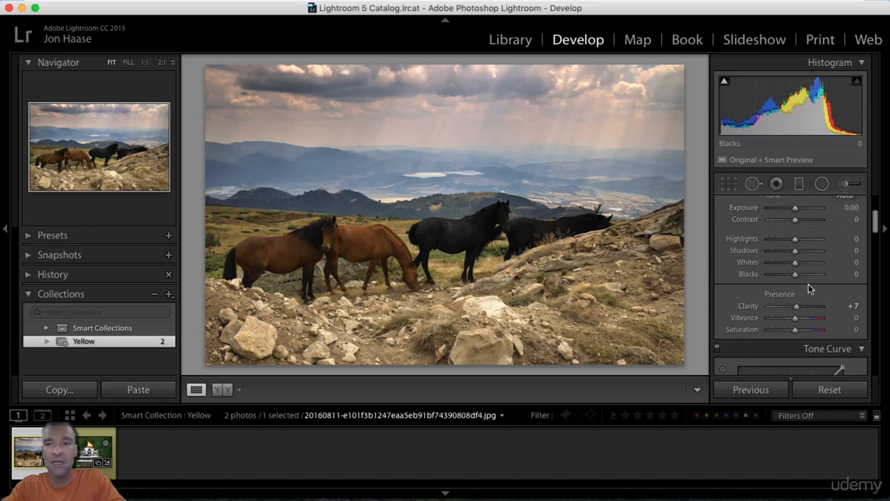
key(Up)
key(Up)
drag(797, 304, 770, 311)
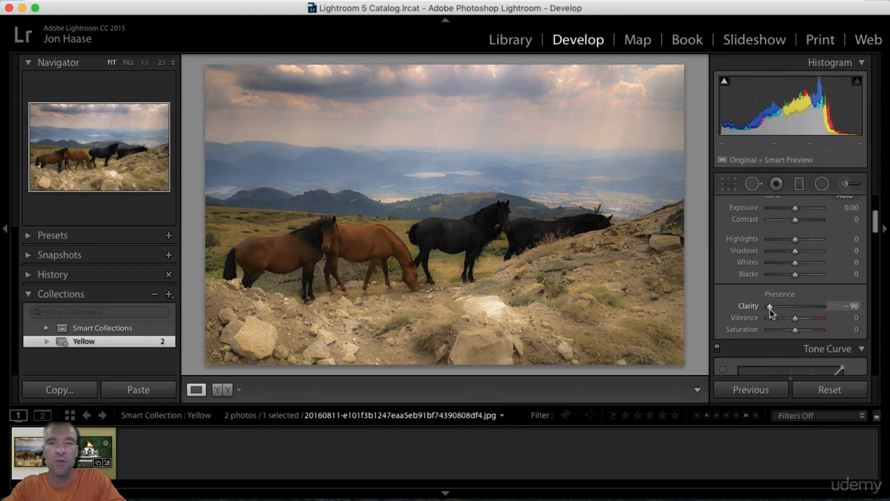
drag(770, 309, 747, 317)
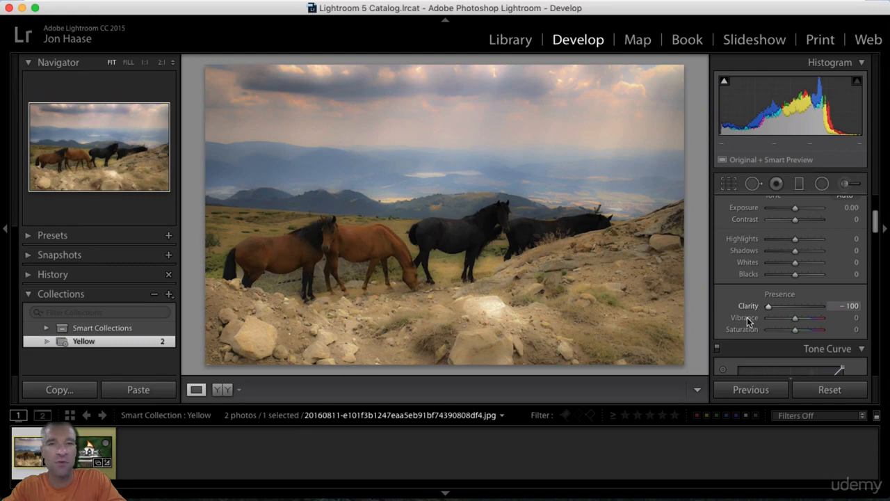
drag(748, 318, 836, 322)
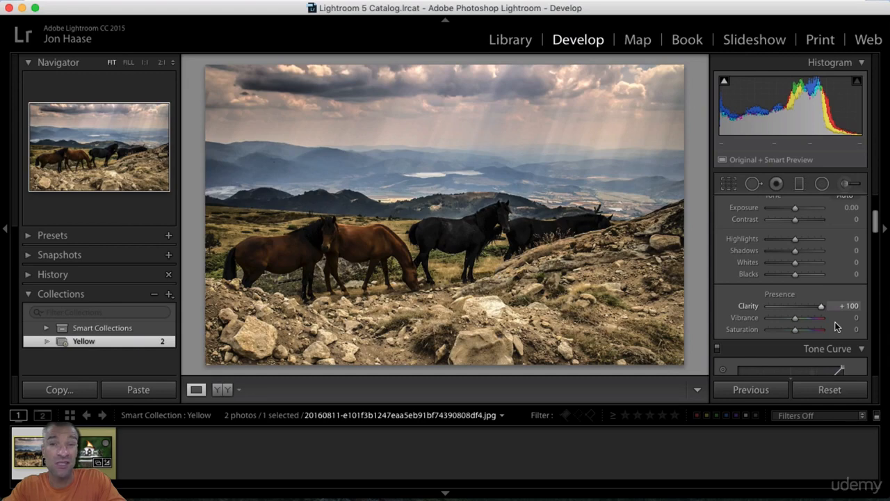
click(797, 322)
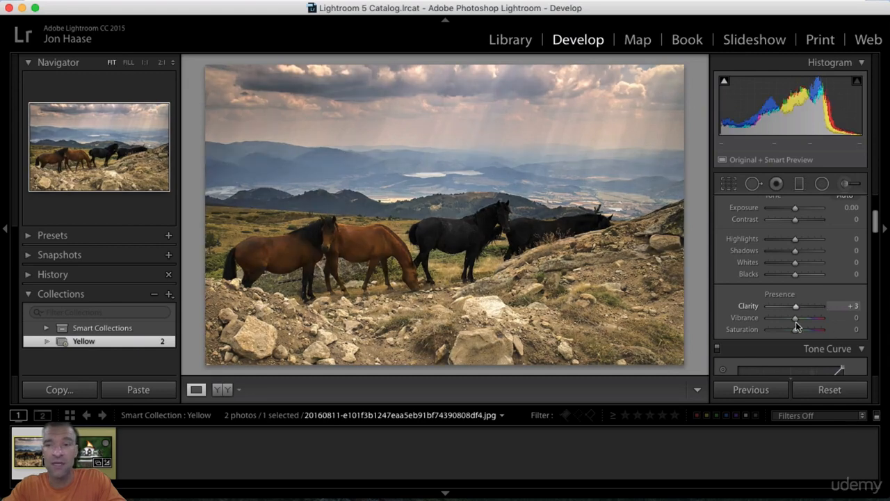
Soften the horses photo by setting its Clarity to −29
drag(796, 321, 785, 324)
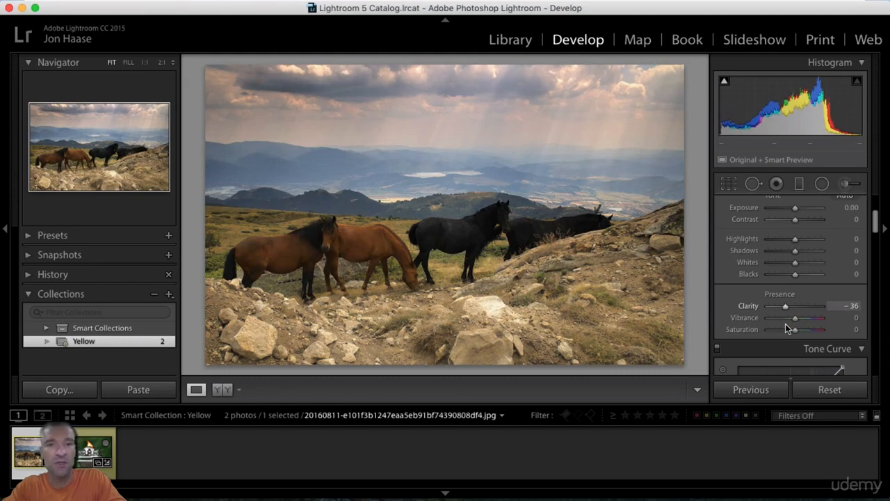
drag(785, 324, 783, 323)
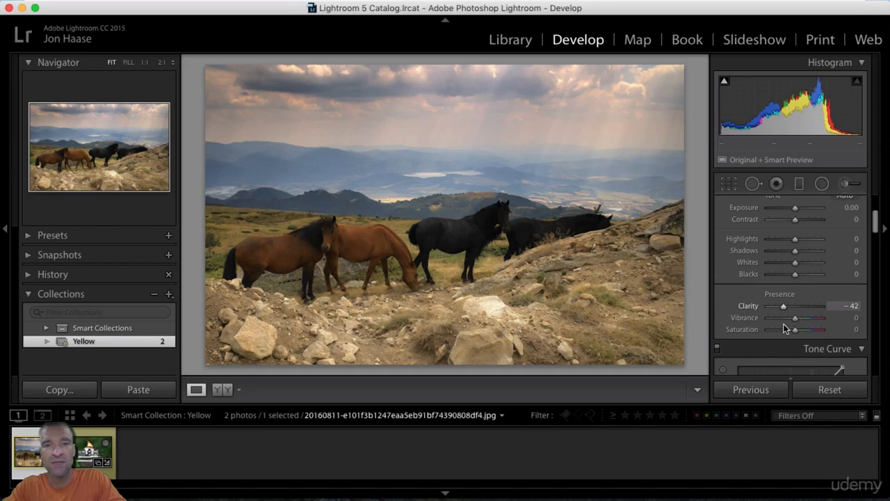
drag(783, 324, 788, 322)
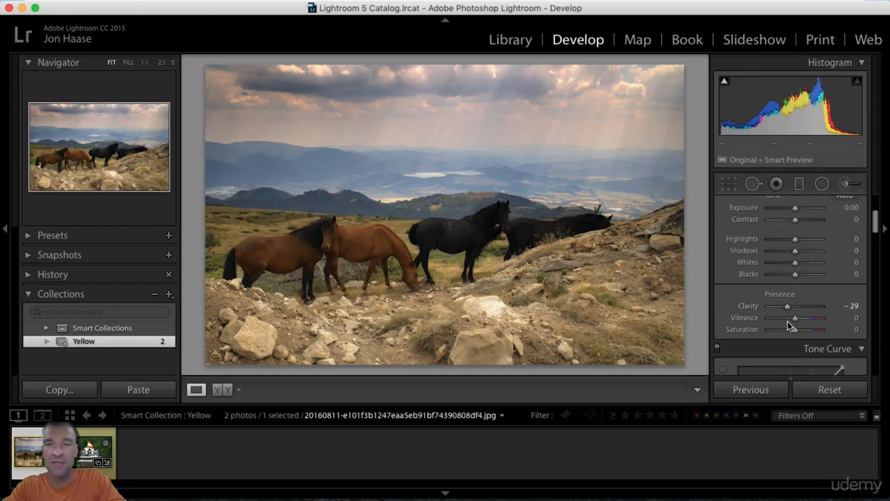
Compare the horses photo before and after the Clarity adjustment, and return to the edited version
key(backslash)
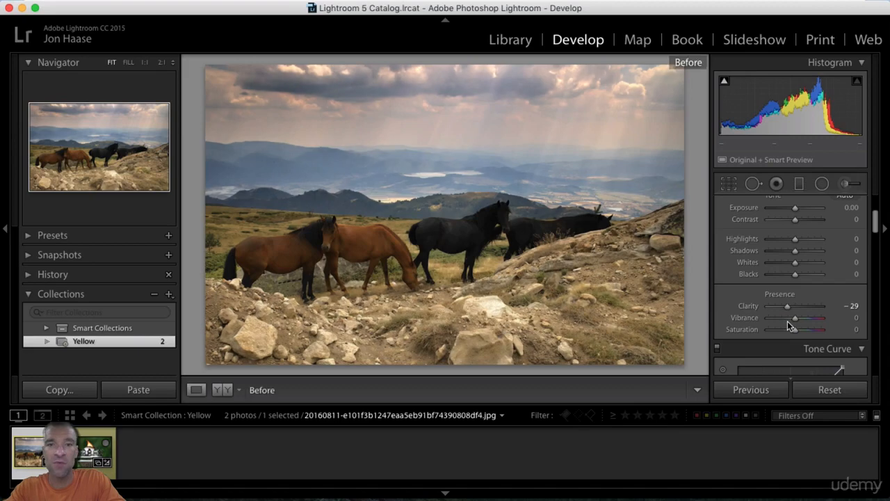
key(backslash)
key(backslash)
key(backslash)
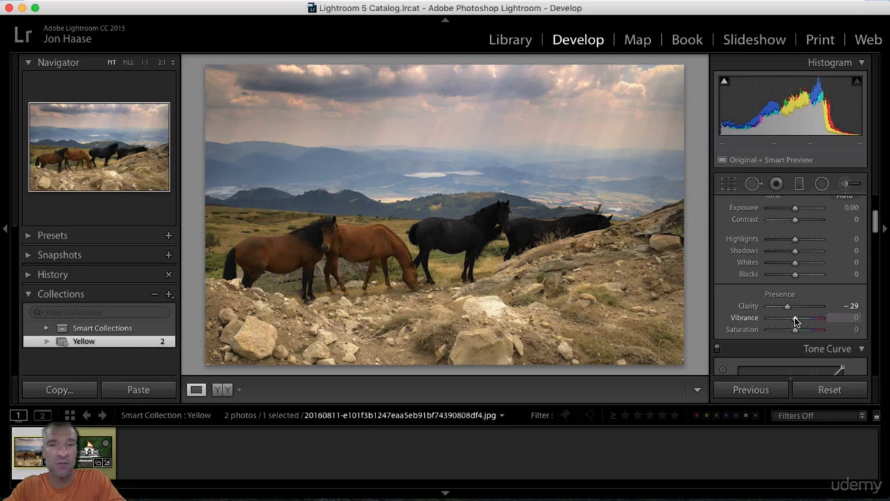
Try Vibrance at +45 and −100 on the horses photo, and settle it at +10
drag(797, 320, 807, 320)
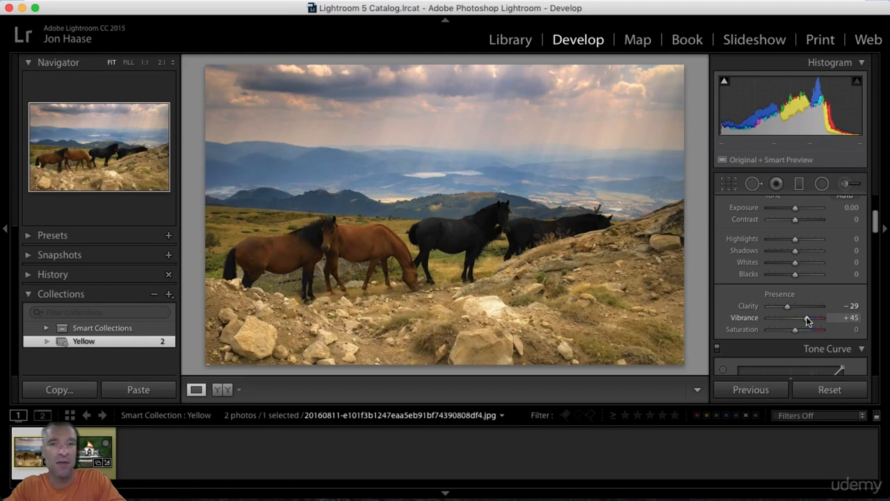
drag(807, 320, 744, 317)
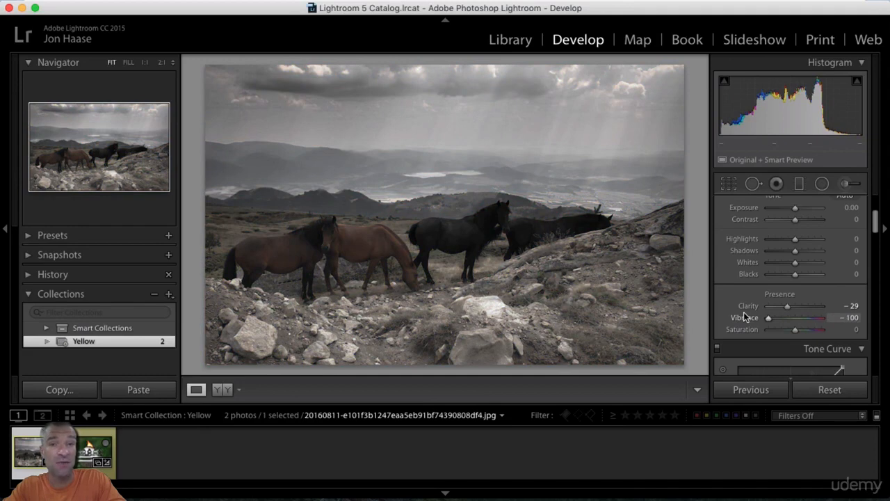
drag(769, 318, 686, 338)
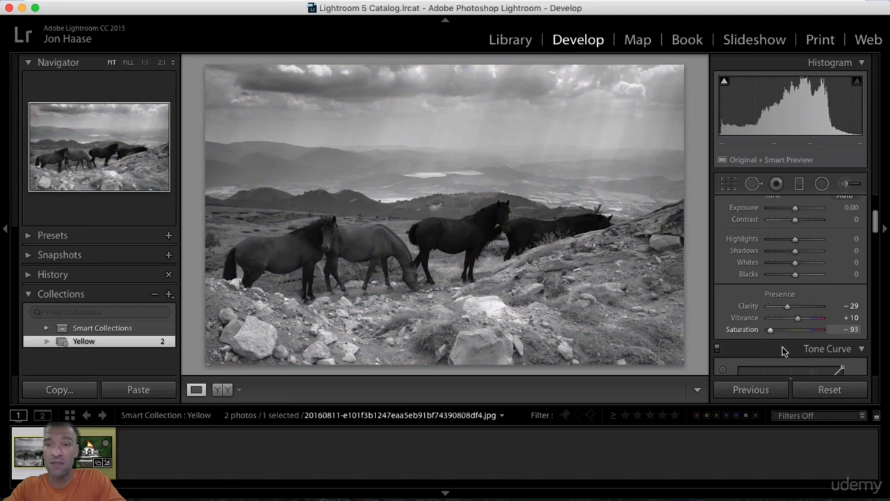
Try Saturation at +100 and −48 on the horses photo, and reset Saturation to 0
drag(768, 329, 887, 344)
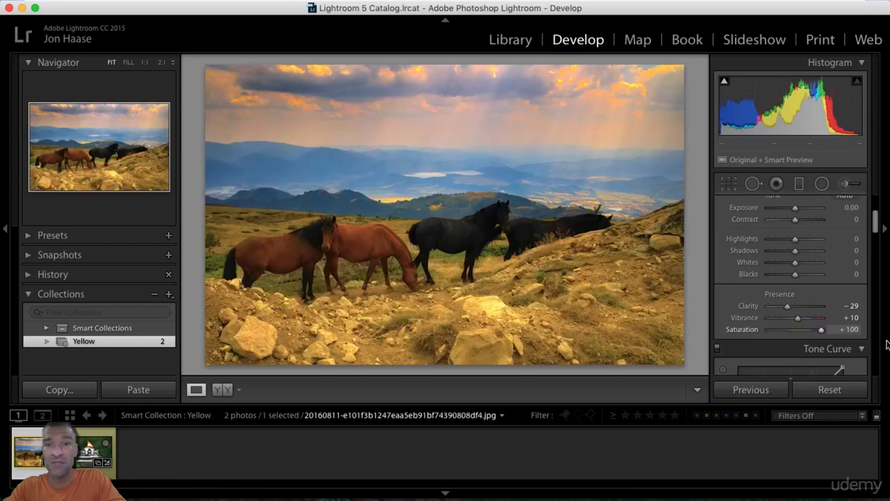
drag(849, 344, 784, 346)
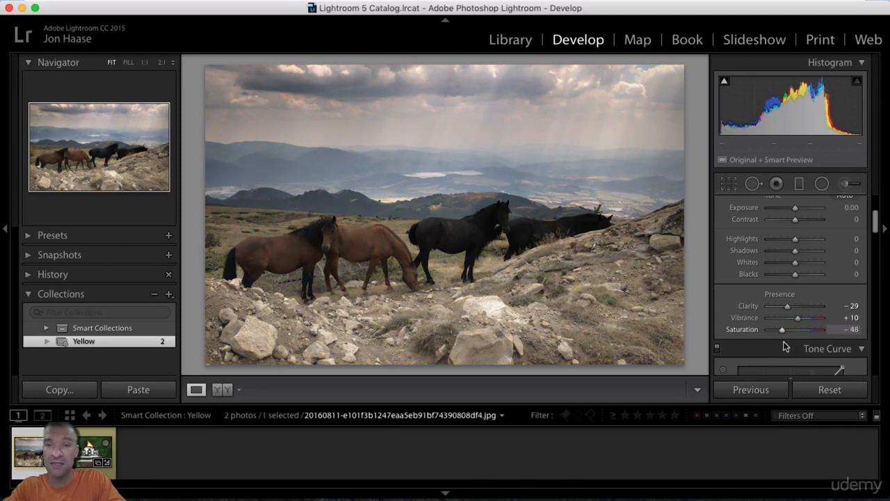
double_click(744, 330)
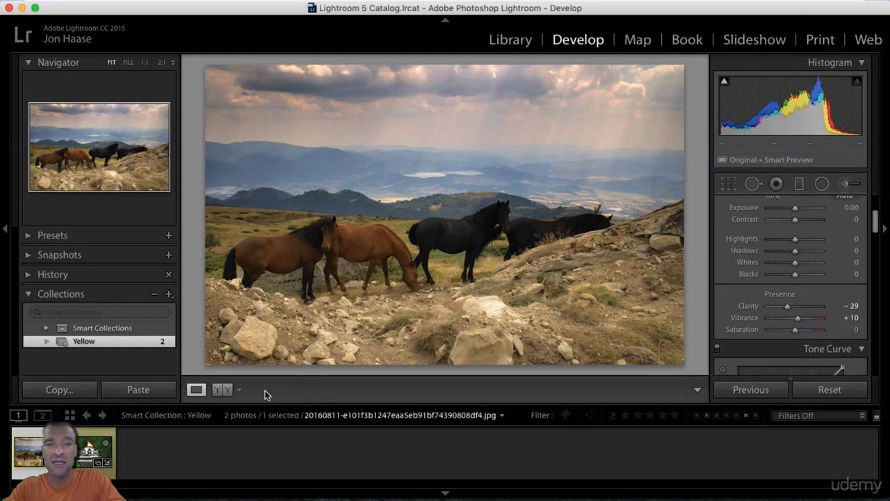
Switch to the photo of the flaming metal burner, set its Clarity to +51 and compare it with the original
click(88, 449)
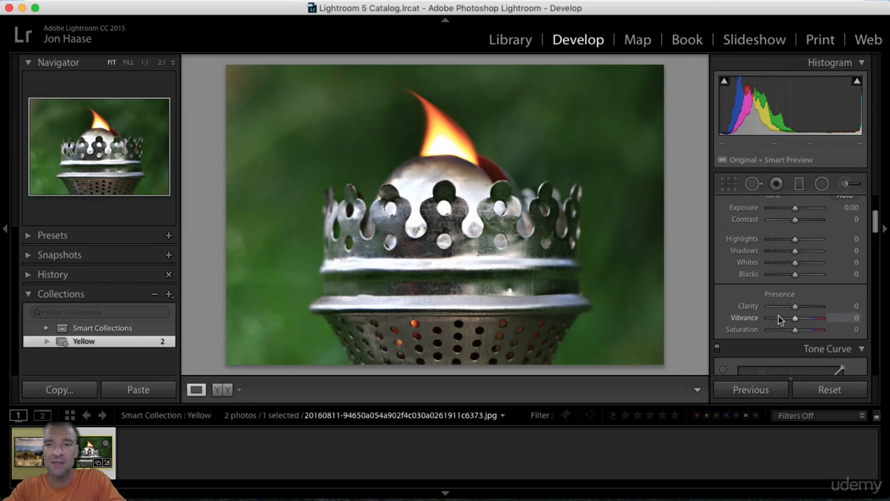
drag(796, 305, 777, 308)
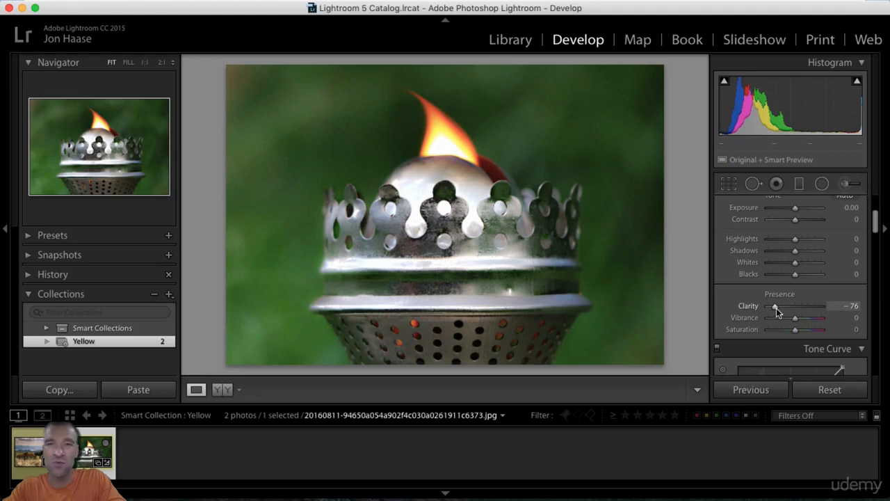
drag(777, 309, 810, 309)
key(backslash)
key(backslash)
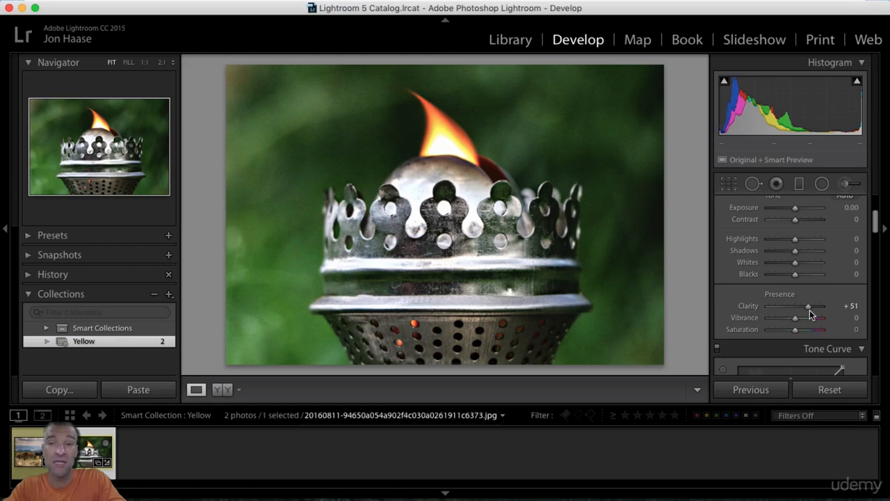
Try Vibrance at +40 and −49 on the flaming burner photo, and settle it at −14
drag(797, 319, 807, 318)
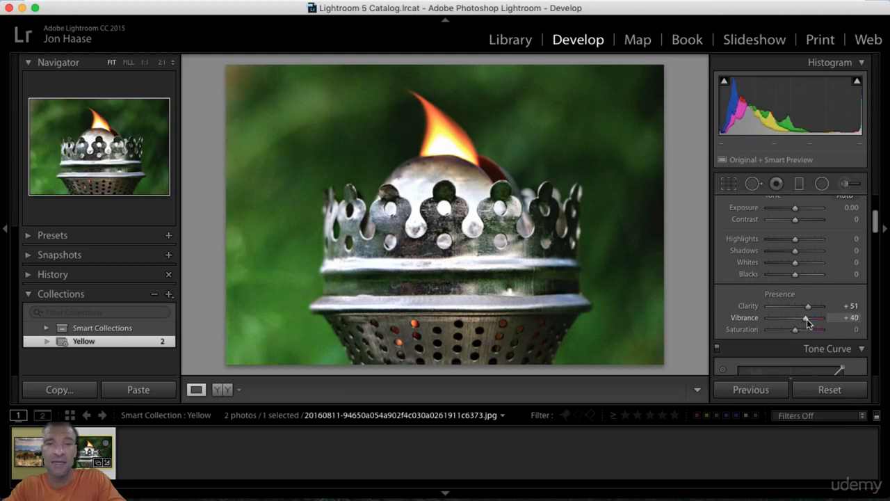
drag(807, 319, 782, 319)
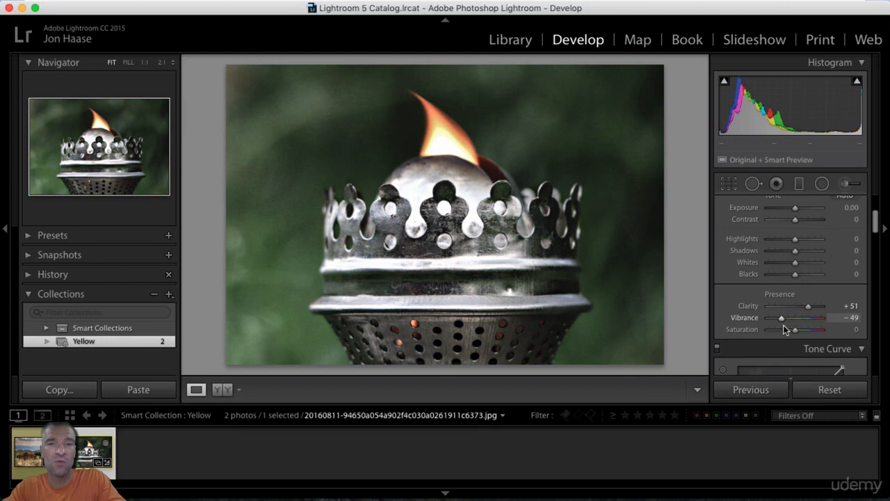
drag(783, 324, 791, 325)
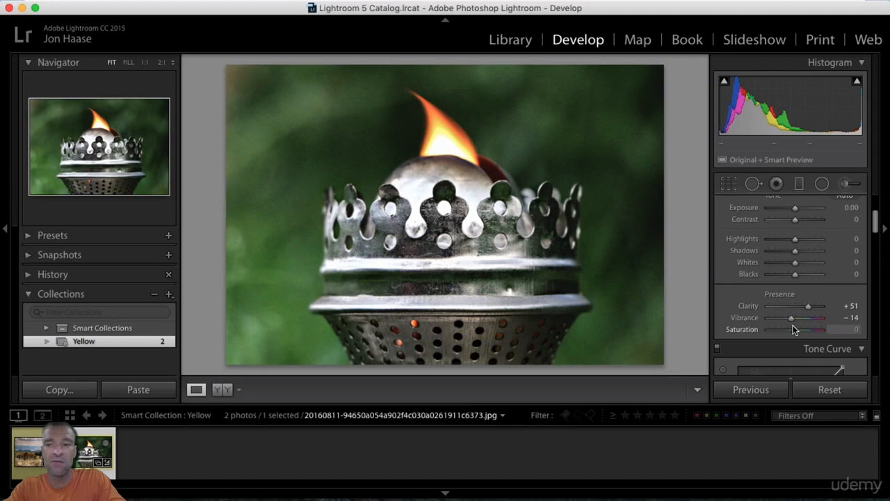
Compare the flaming burner photo repeatedly before and after the Clarity and Vibrance adjustments
key(backslash)
key(backslash)
key(backslash)
key(backslash)
key(backslash)
key(backslash)
Try Saturation at +64 and −69 on the flaming burner photo, and reset Saturation to 0
drag(797, 330, 814, 332)
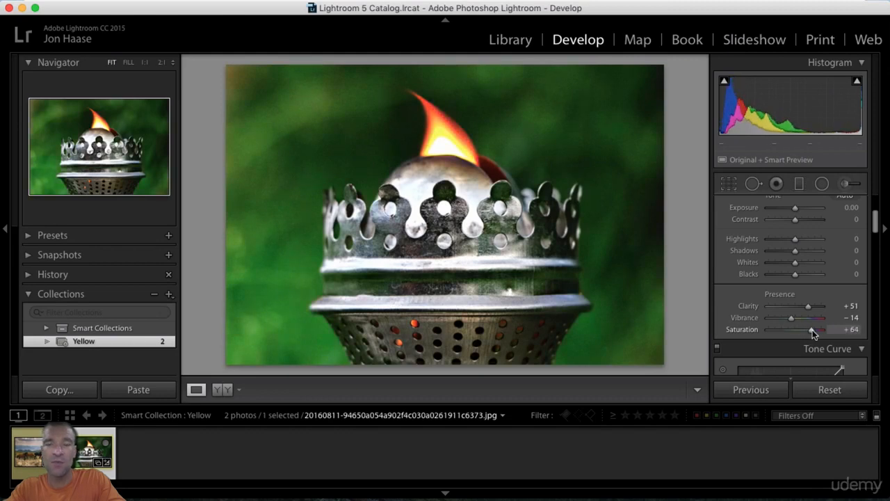
drag(814, 333, 778, 332)
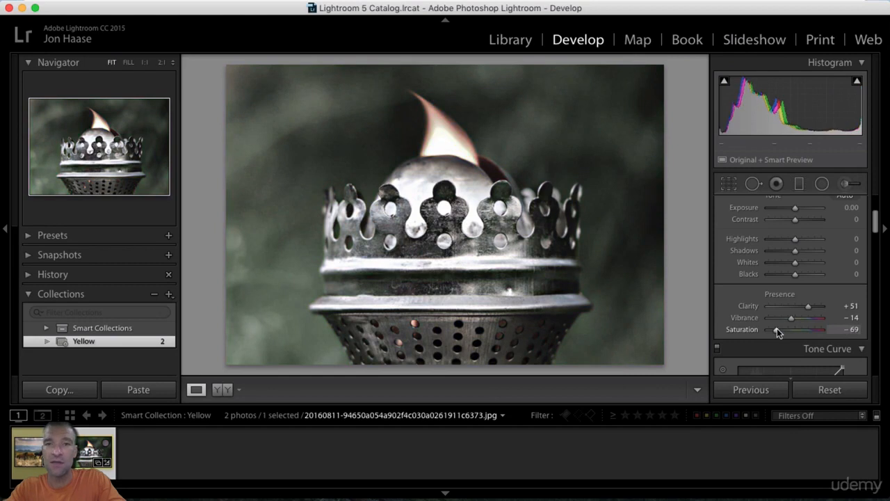
drag(777, 330, 791, 330)
double_click(749, 330)
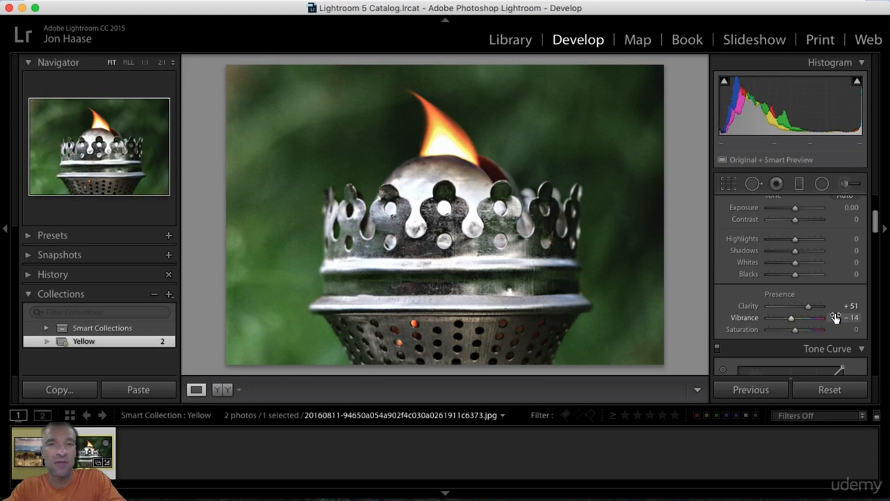
scroll(836, 317, down, 3)
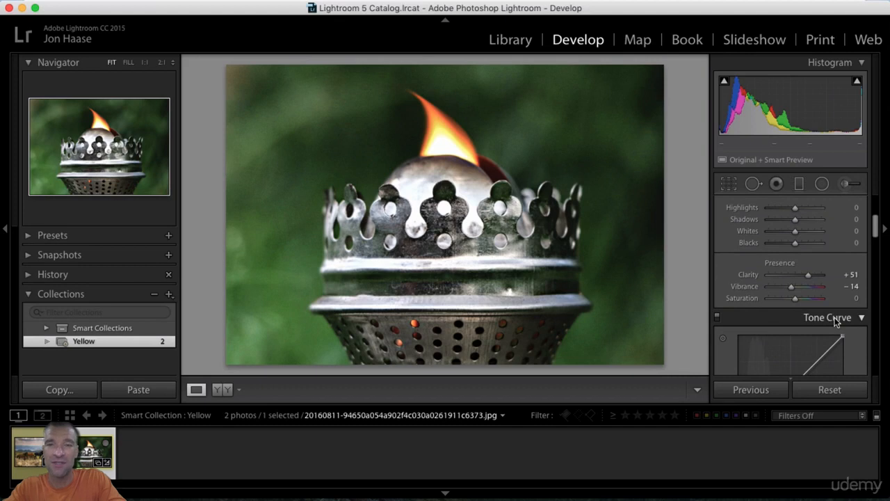
scroll(835, 318, down, 4)
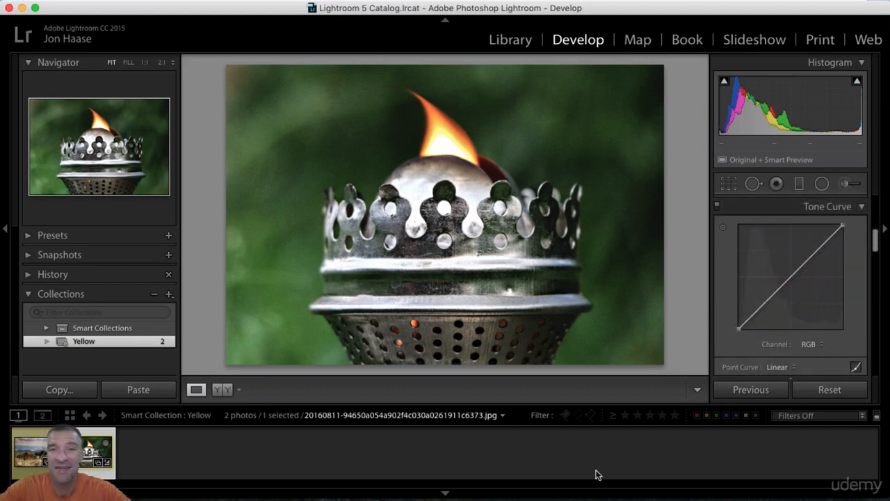